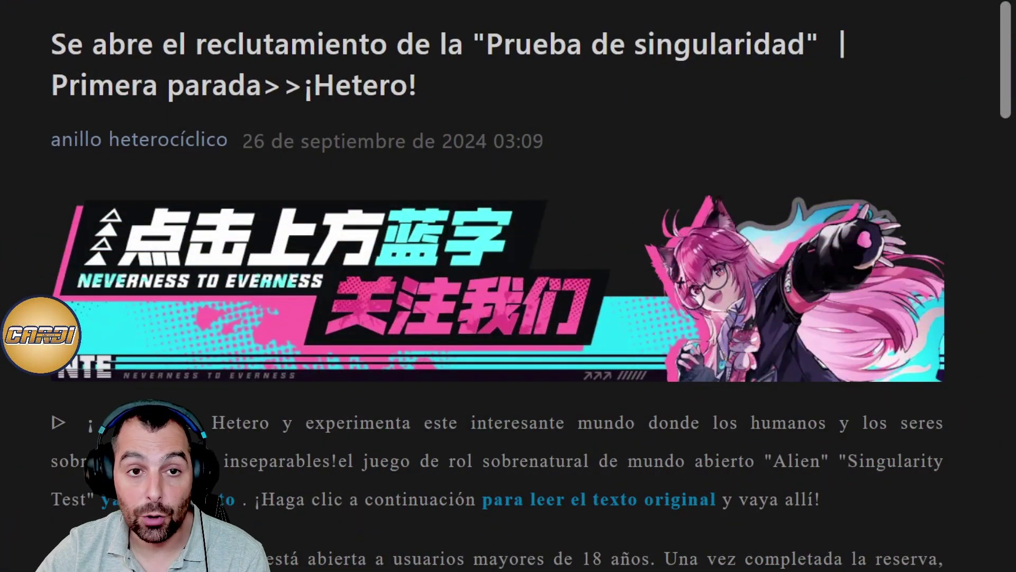
# Highlight the article's title and author name, then scroll down through the article
pyautogui.moveTo(67, 44); pyautogui.dragTo(636, 76)
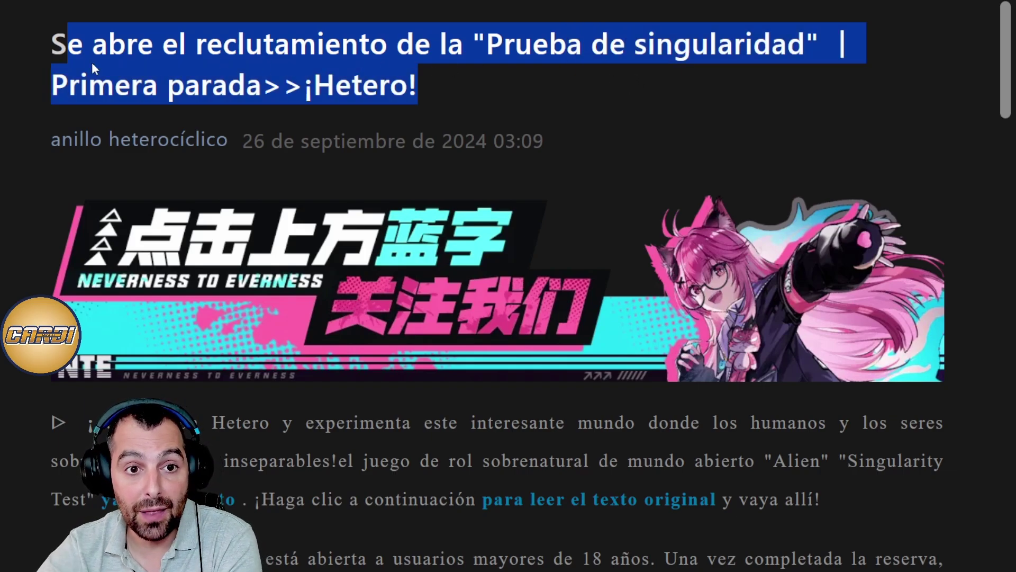
pyautogui.moveTo(56, 50); pyautogui.dragTo(472, 111)
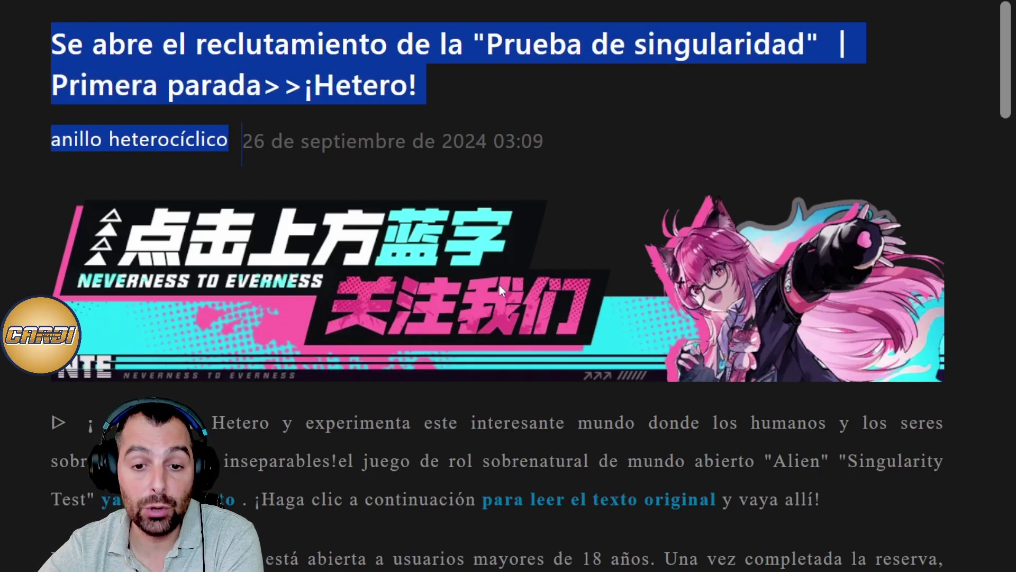
pyautogui.scroll(-4, 496, 296)
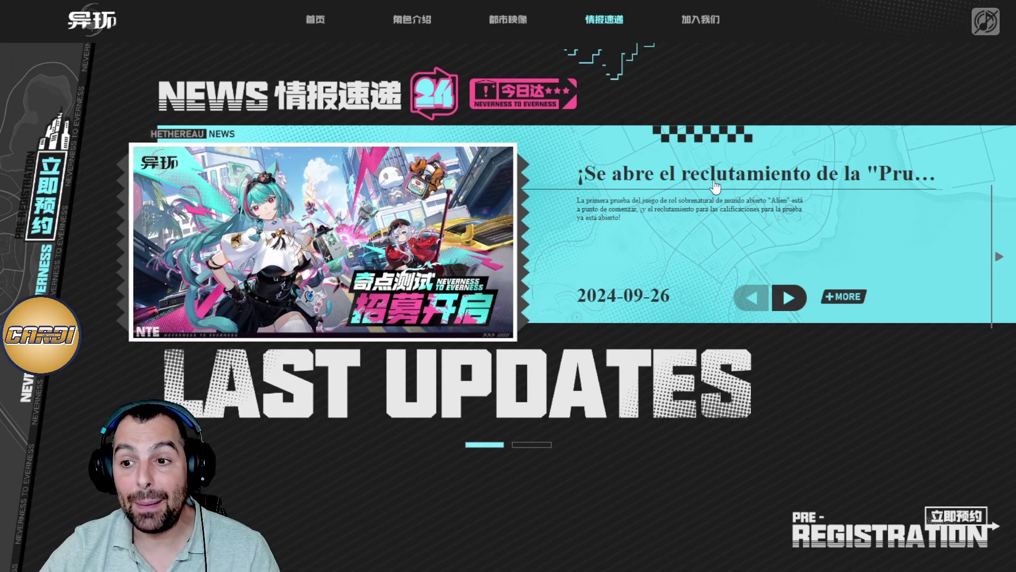
# Scroll back up and go to the official Neverness to Everness home page
pyautogui.scroll(2, 608, 29)
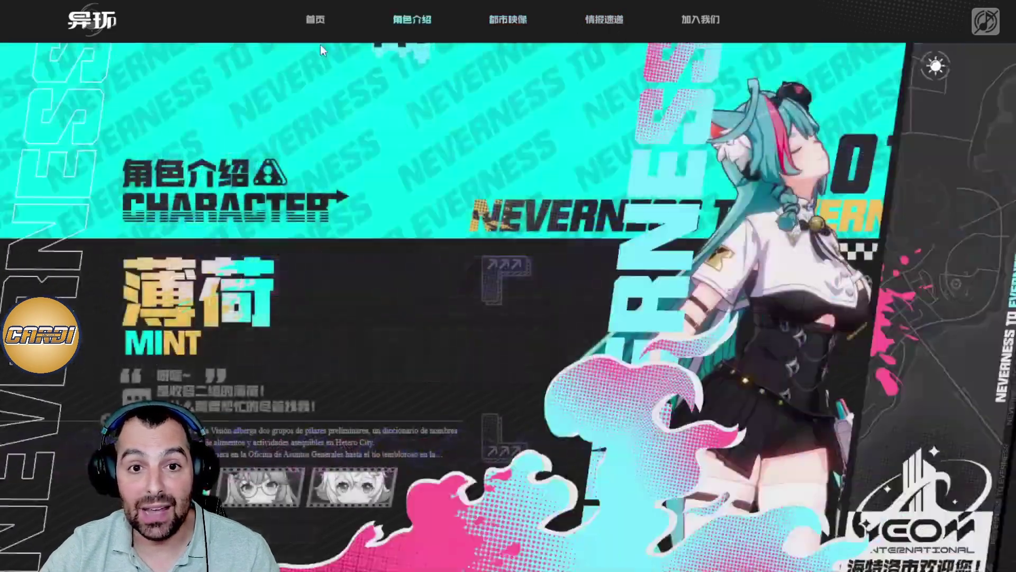
pyautogui.click(317, 21)
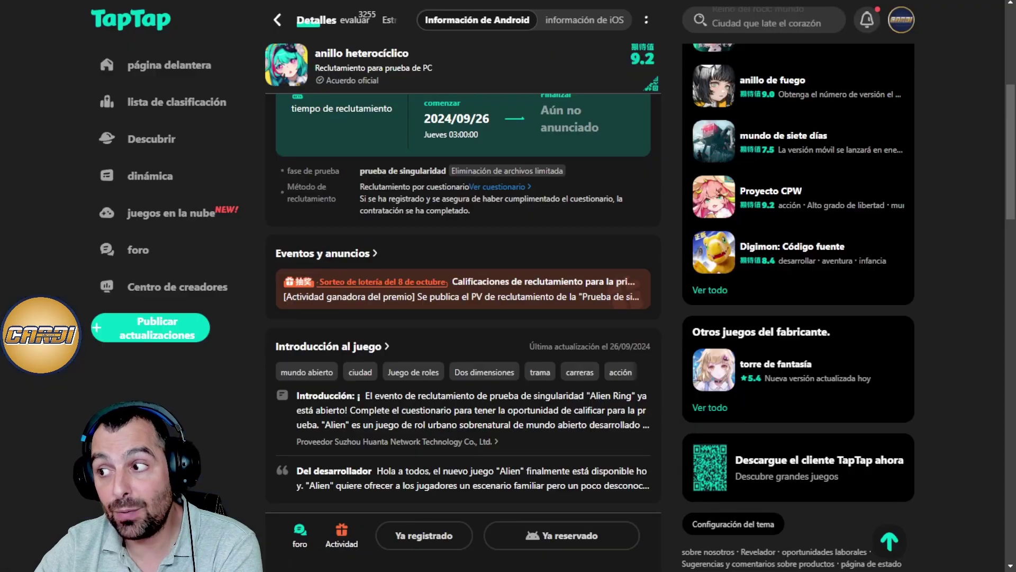
pyautogui.scroll(5, 574, 317)
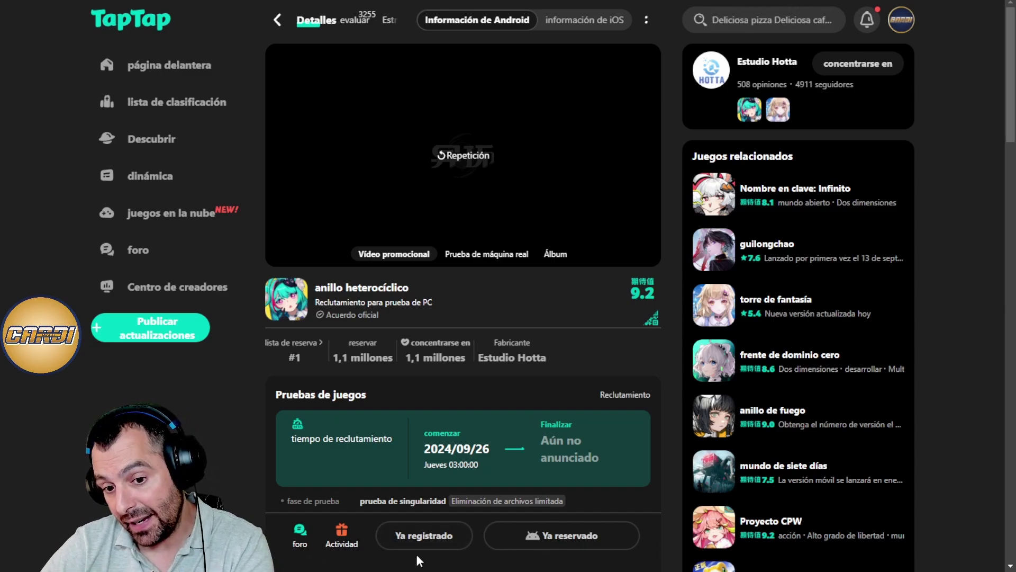
# Open the PC beta recruitment dialog, select its title text, then close it
pyautogui.click(432, 548)
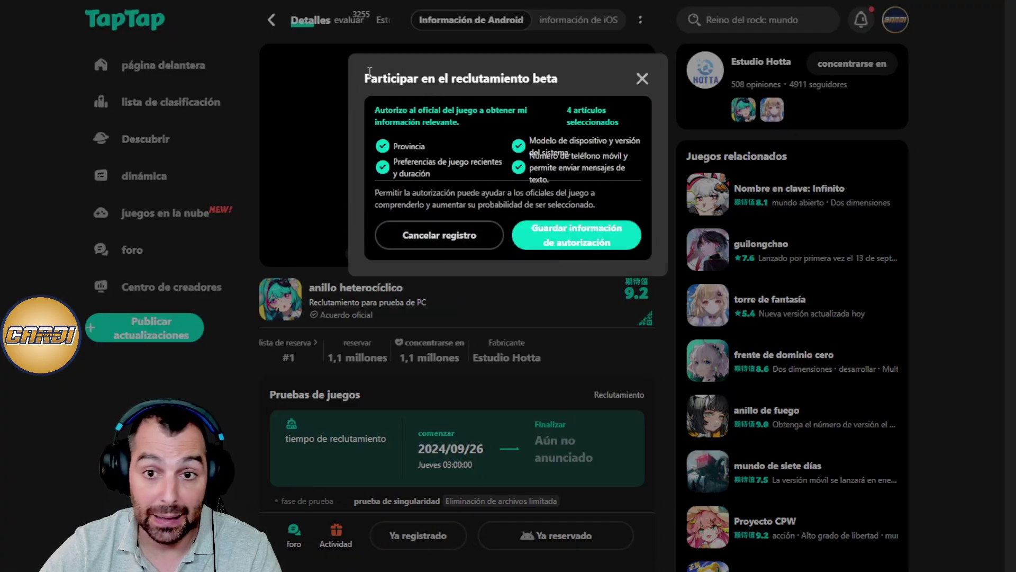
pyautogui.moveTo(363, 80); pyautogui.dragTo(599, 81)
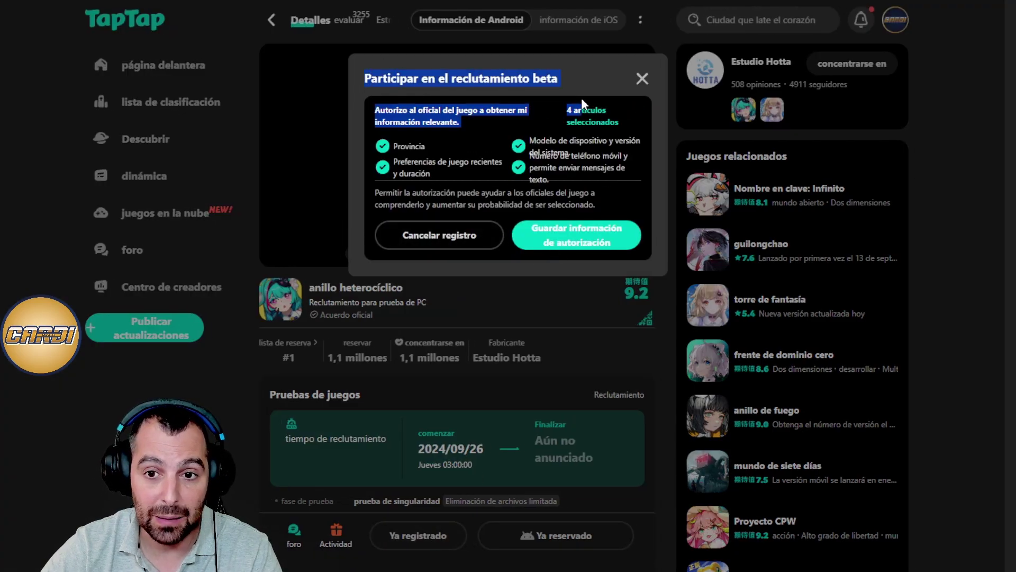
pyautogui.click(642, 78)
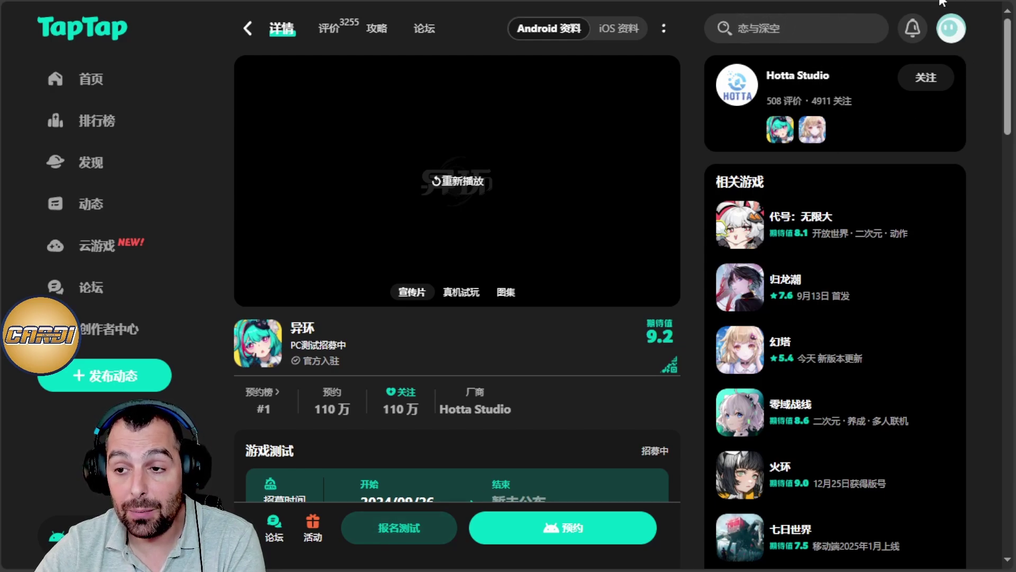
# Sign in to TapTap with a QQ account, accepting the service terms and privacy policy
pyautogui.click(945, 17)
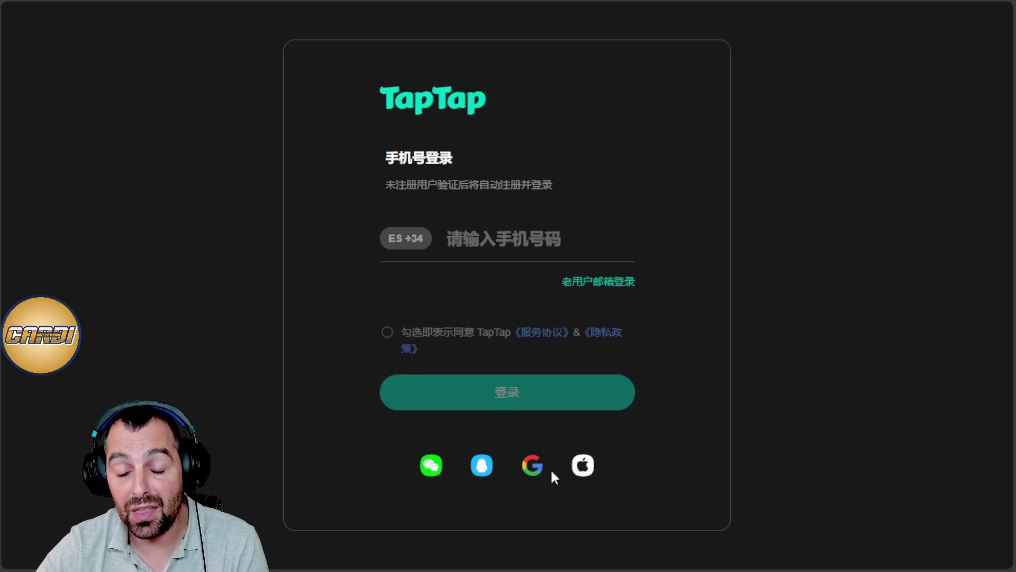
pyautogui.click(482, 465)
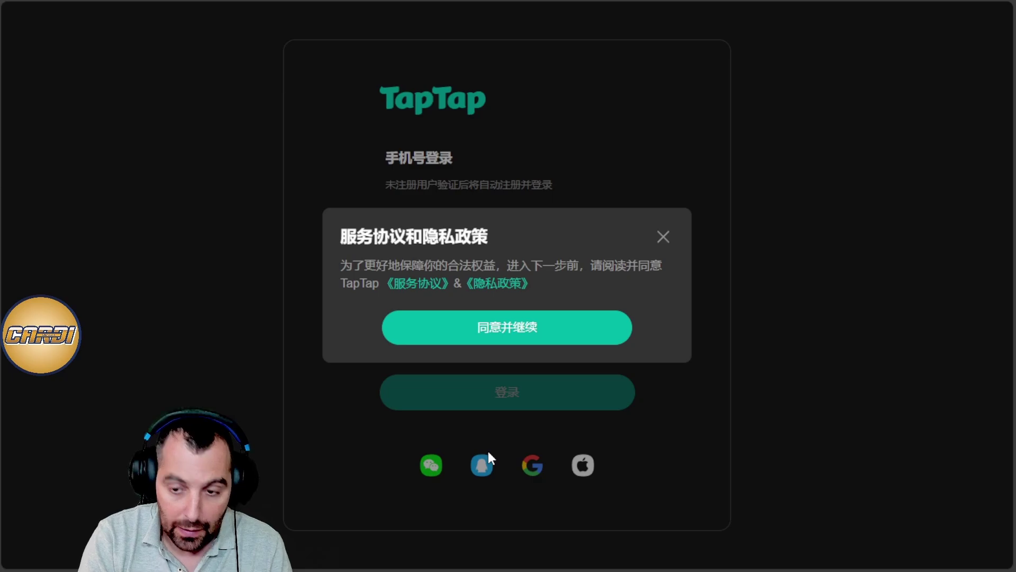
pyautogui.click(585, 335)
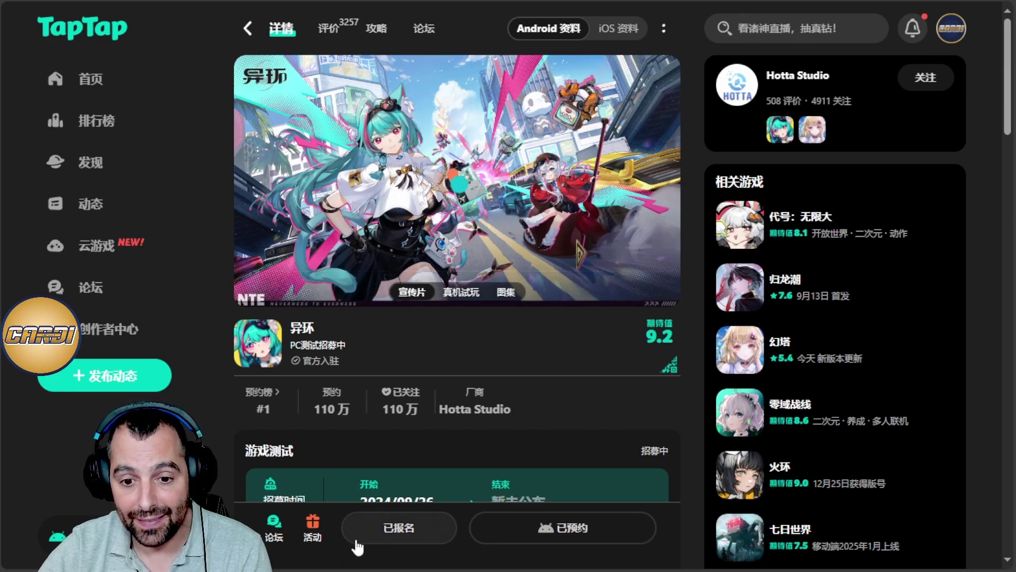
# Add phone number and SMS permission to the test recruitment authorization and save it
pyautogui.click(403, 540)
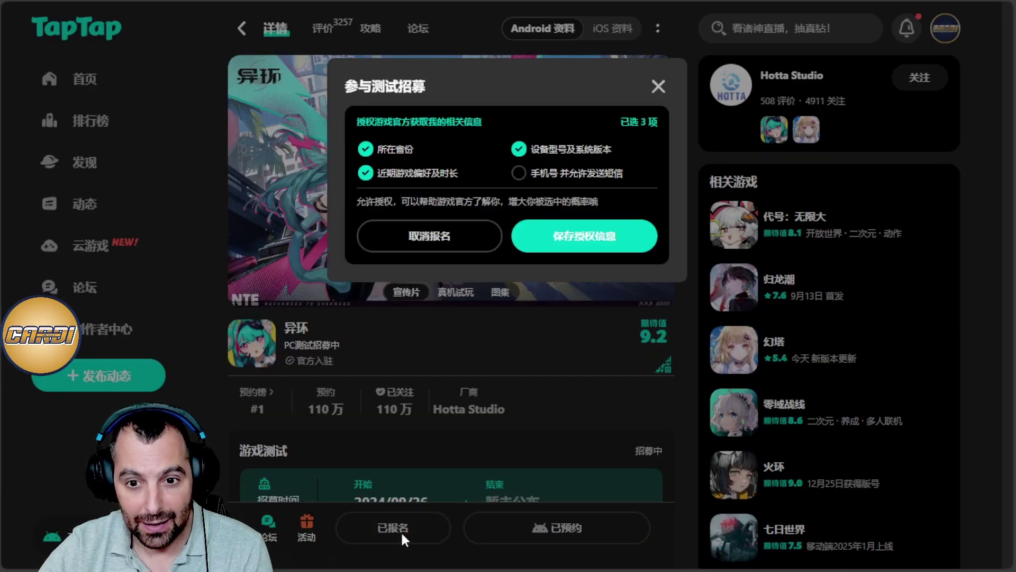
pyautogui.click(519, 174)
pyautogui.click(589, 237)
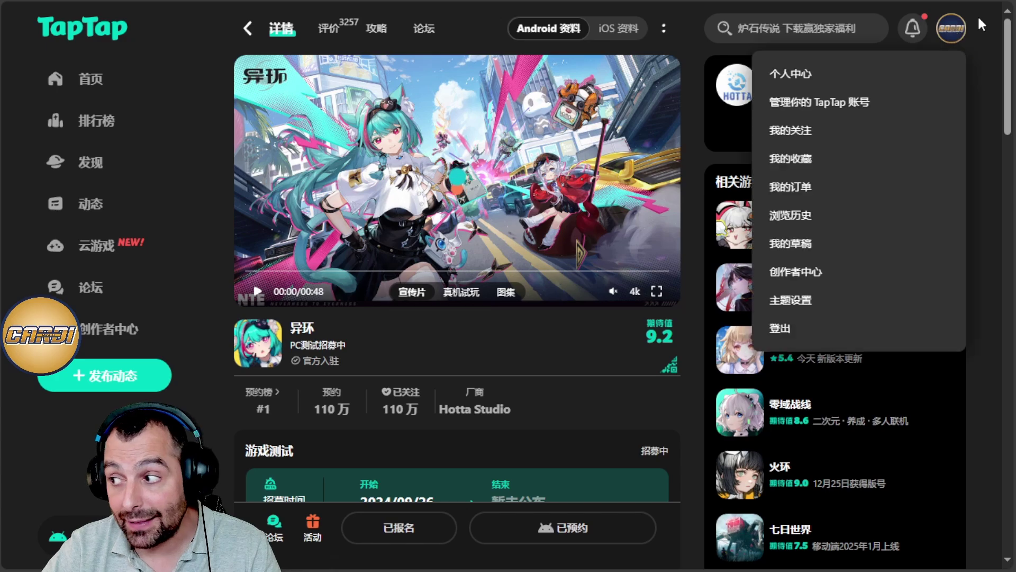
pyautogui.moveTo(945, 28)
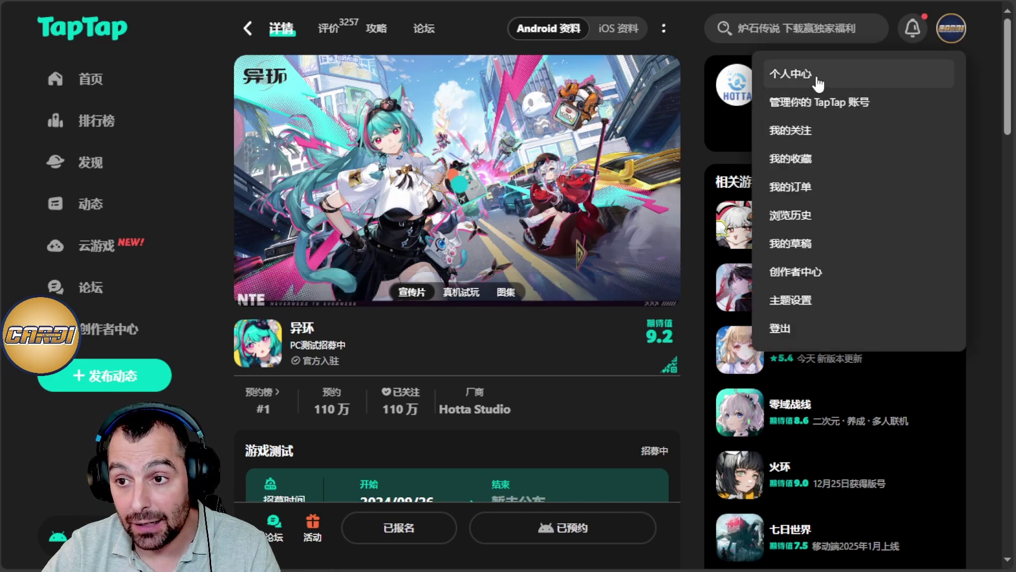
pyautogui.click(794, 84)
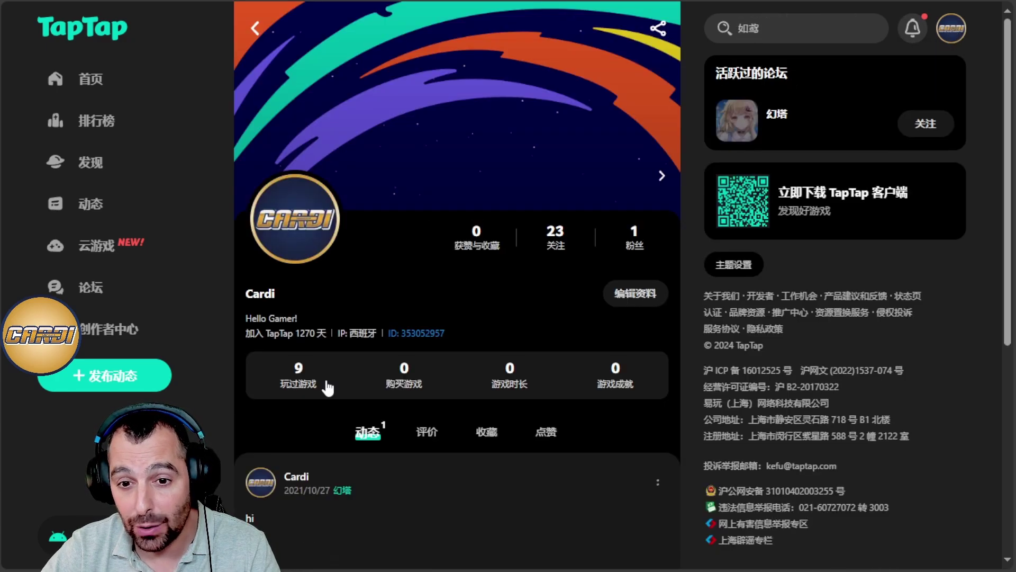
pyautogui.tripleClick(328, 387)
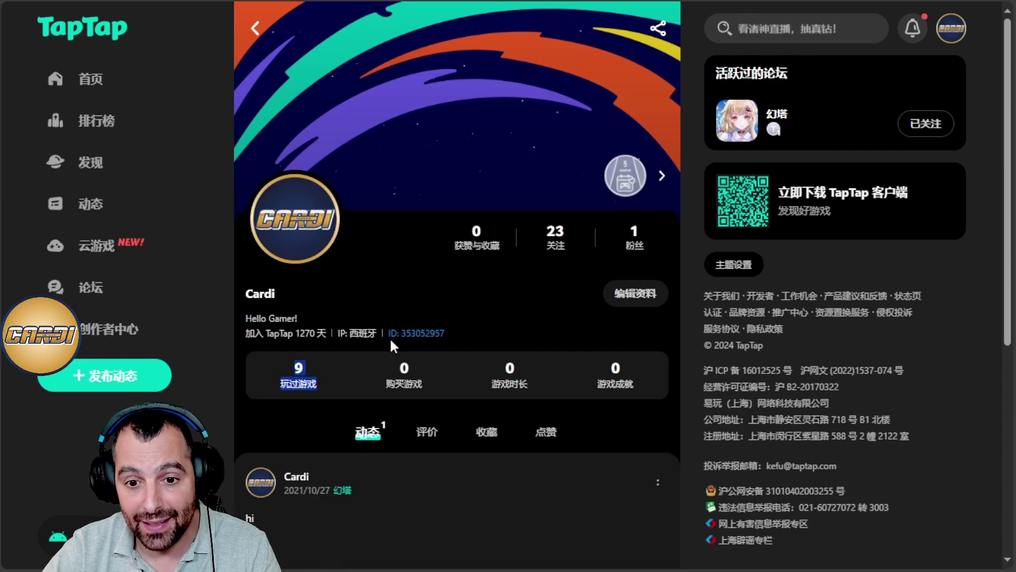
pyautogui.moveTo(446, 332); pyautogui.dragTo(400, 333)
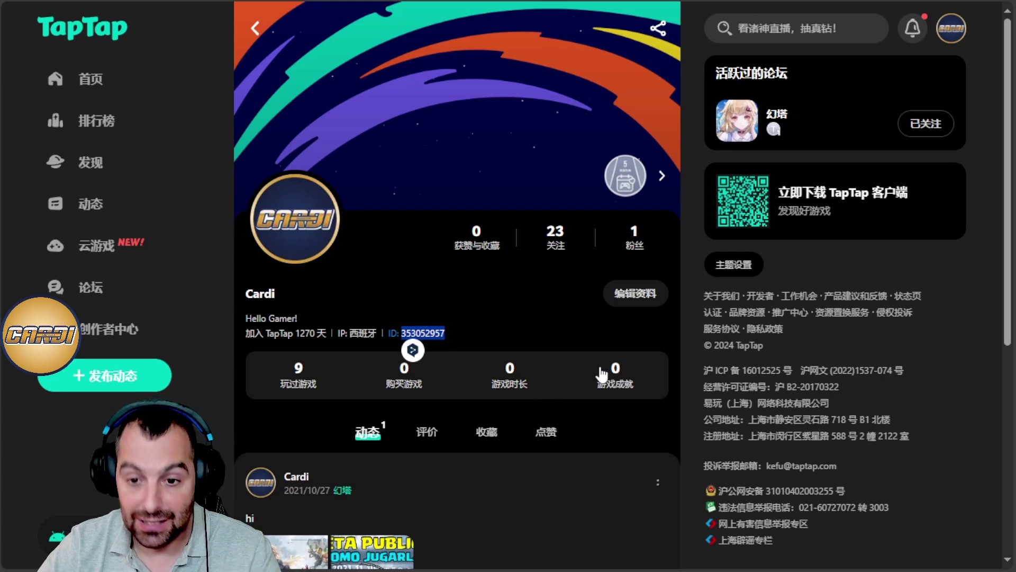
pyautogui.scroll(-2, 492, 322)
pyautogui.scroll(-3, 492, 328)
pyautogui.scroll(5, 393, 104)
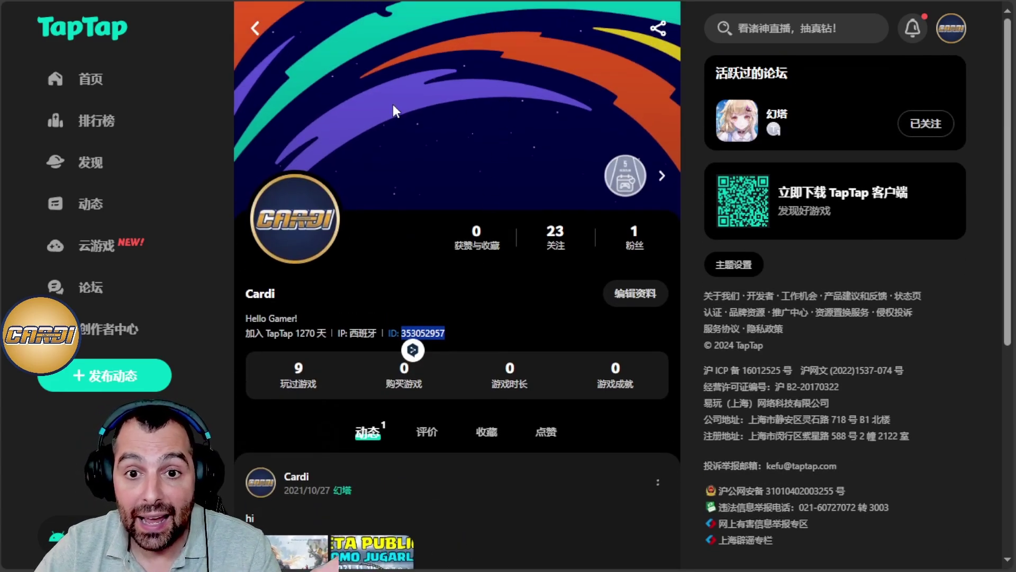
pyautogui.click(256, 34)
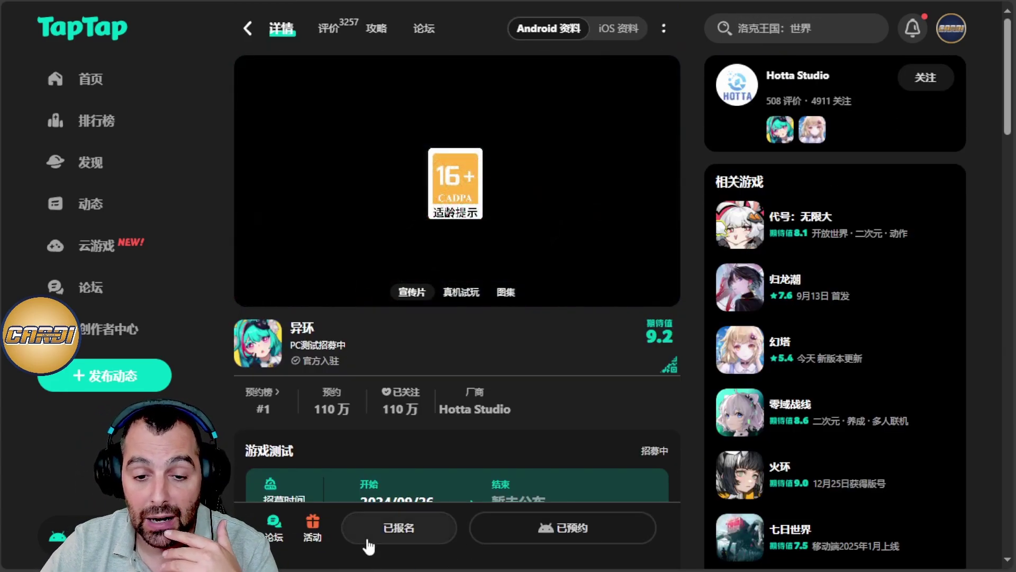
# Scroll down to the events and announcements section and open the October 8 lottery entry
pyautogui.scroll(-5, 442, 453)
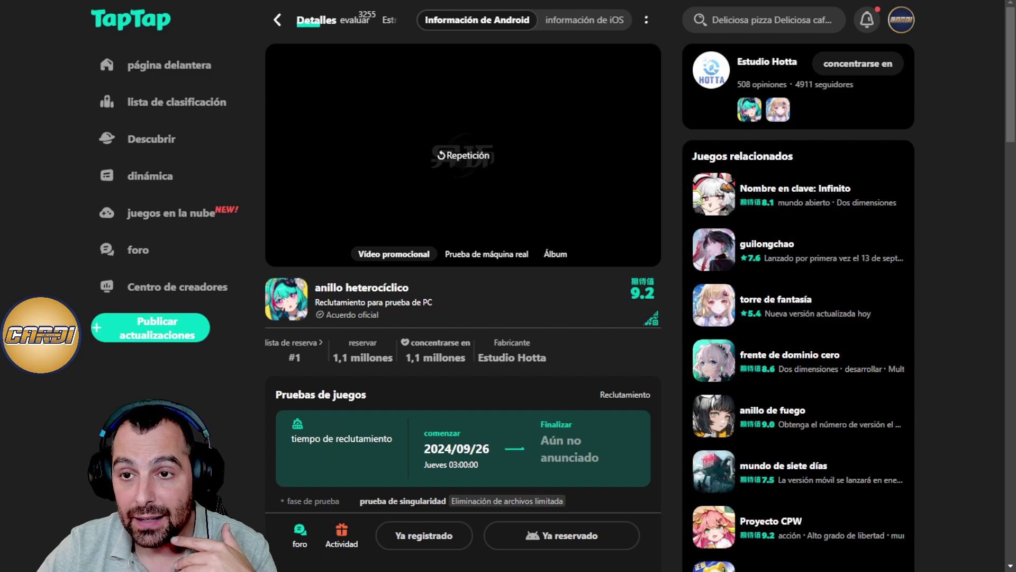
pyautogui.scroll(-4, 428, 441)
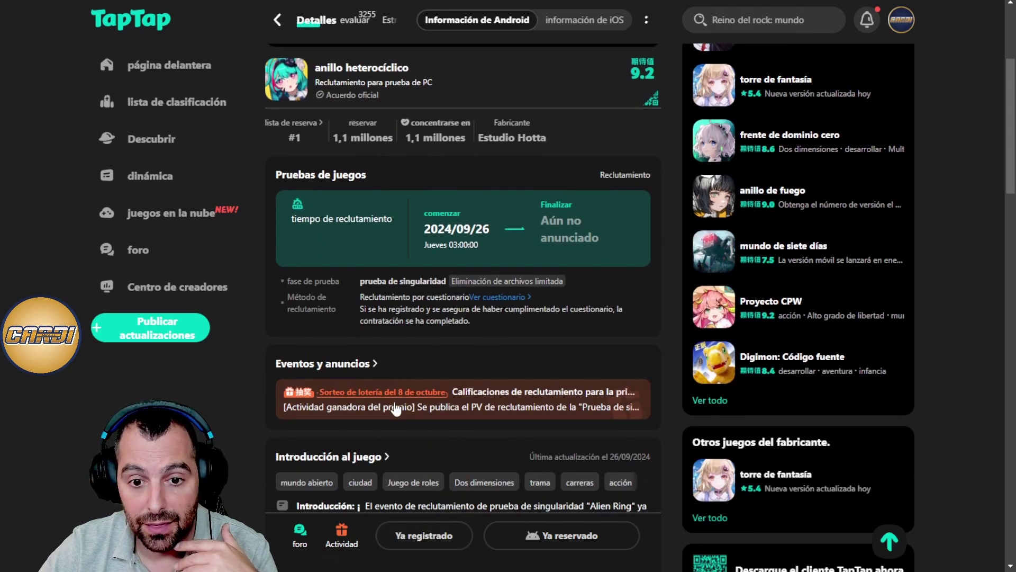
pyautogui.click(354, 367)
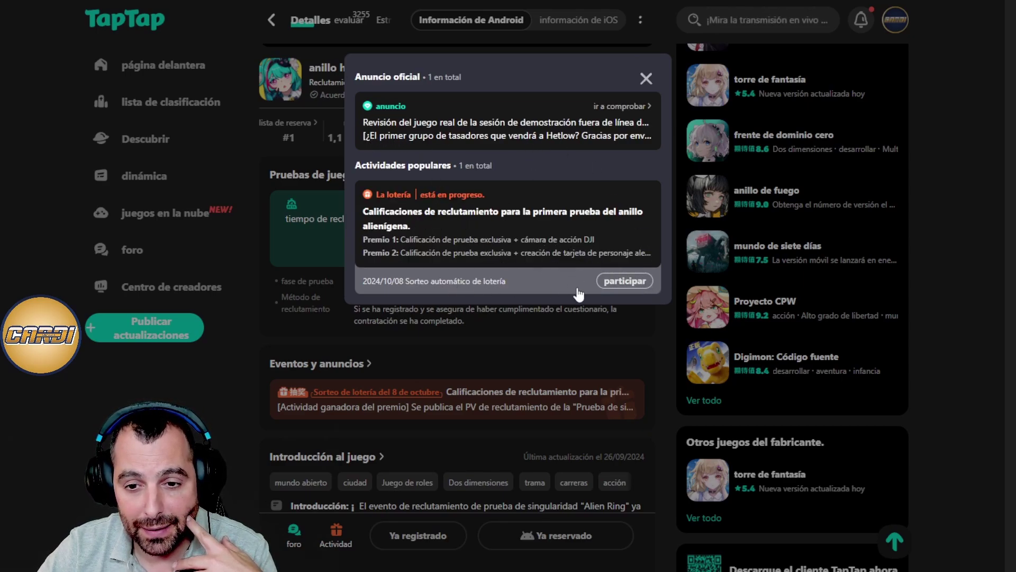
# Read through the 'Prueba de singularidad' lottery post, then open the account menu
pyautogui.click(625, 282)
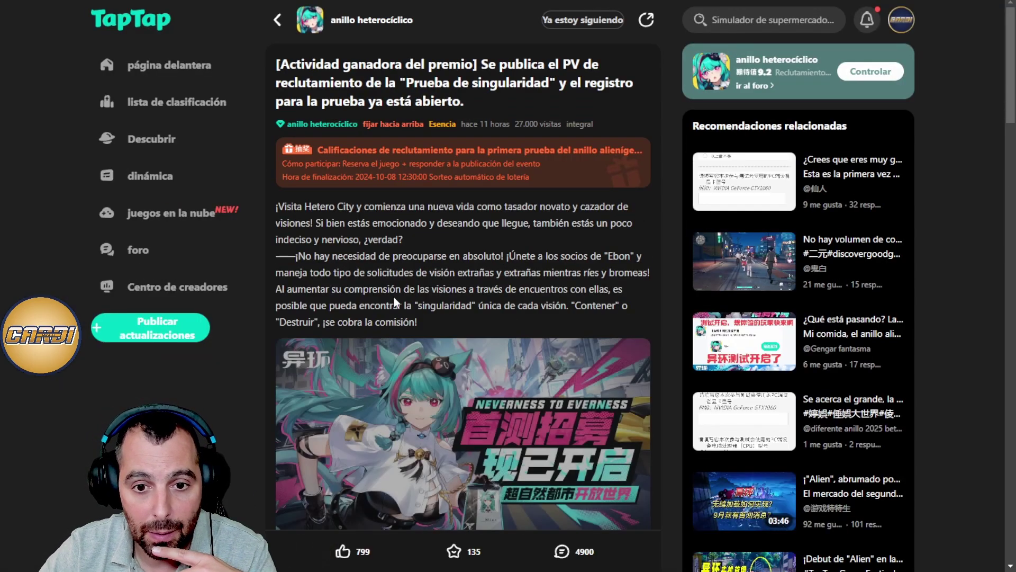
pyautogui.scroll(-5, 437, 290)
pyautogui.scroll(6, 444, 285)
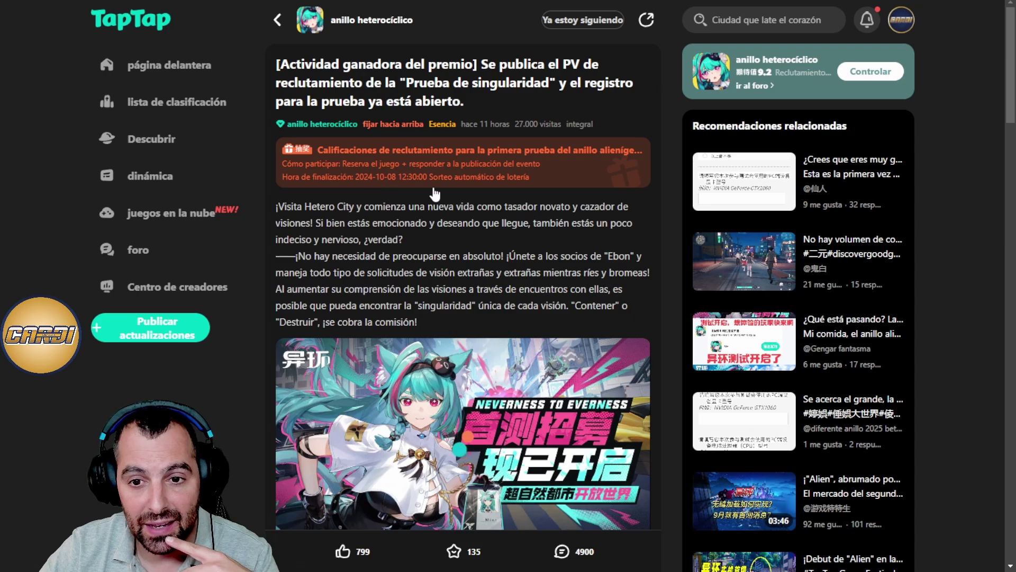
pyautogui.scroll(-8, 394, 186)
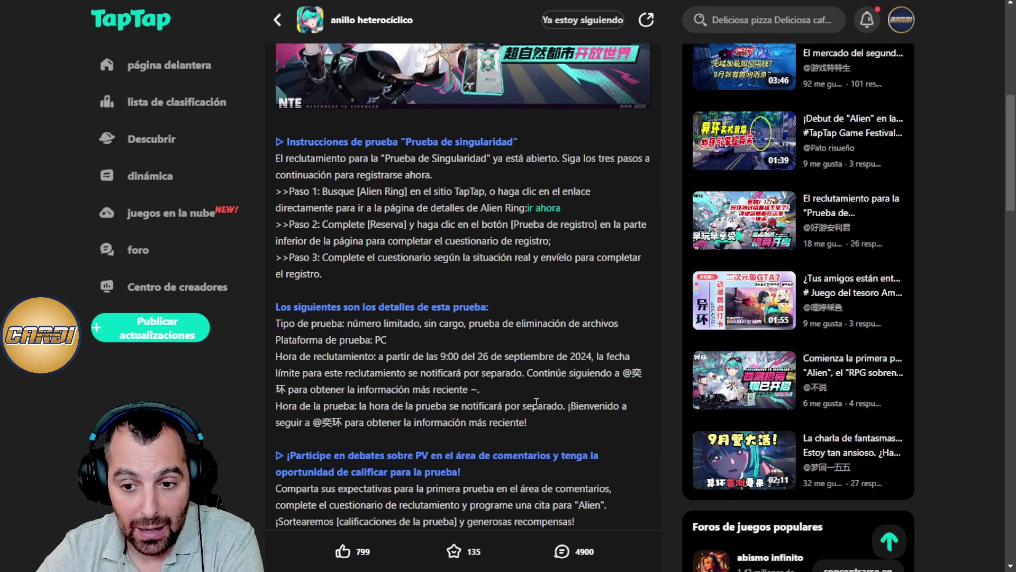
pyautogui.scroll(-4, 537, 402)
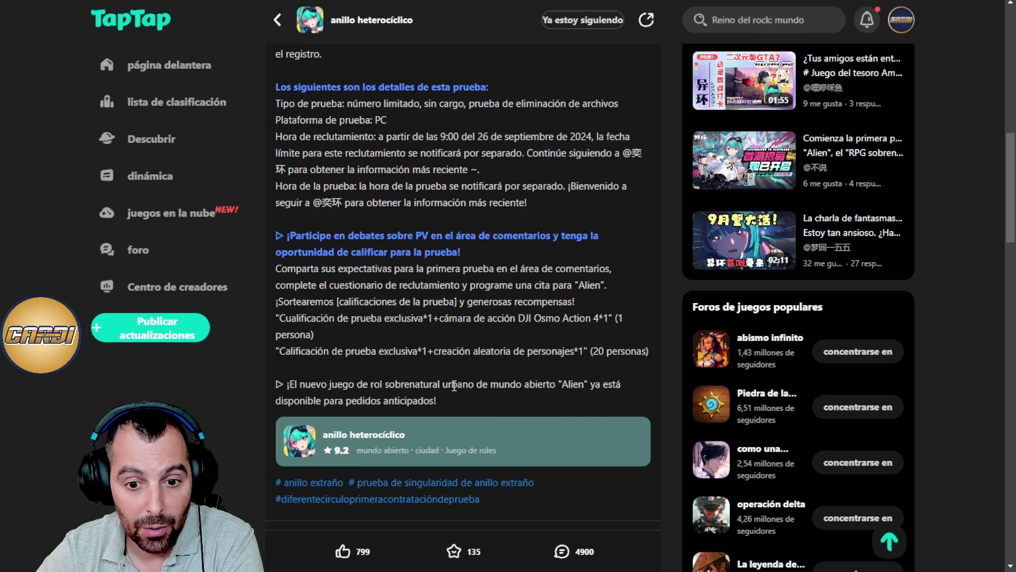
pyautogui.scroll(10, 439, 323)
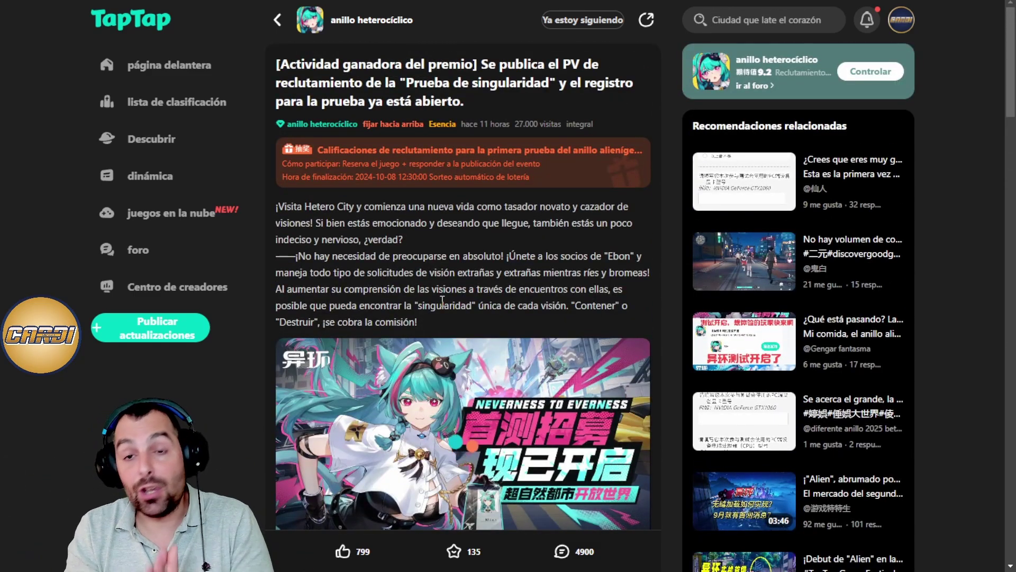
pyautogui.click(903, 19)
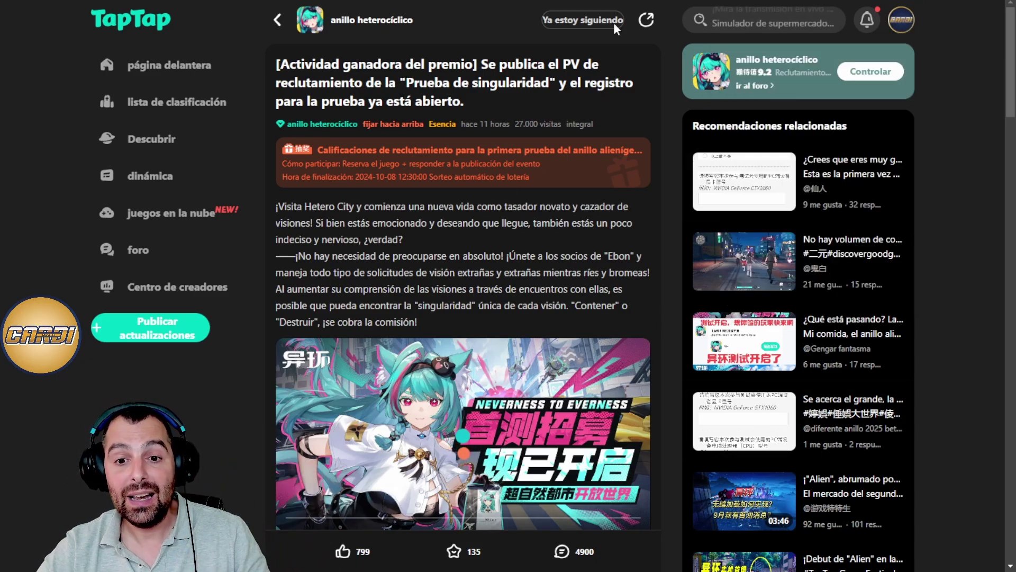
pyautogui.click(286, 29)
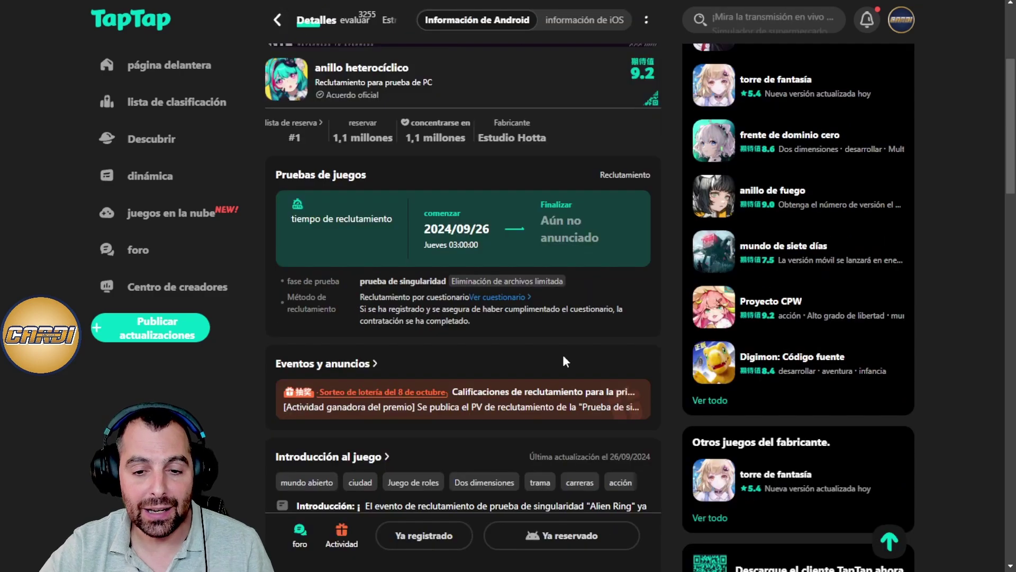